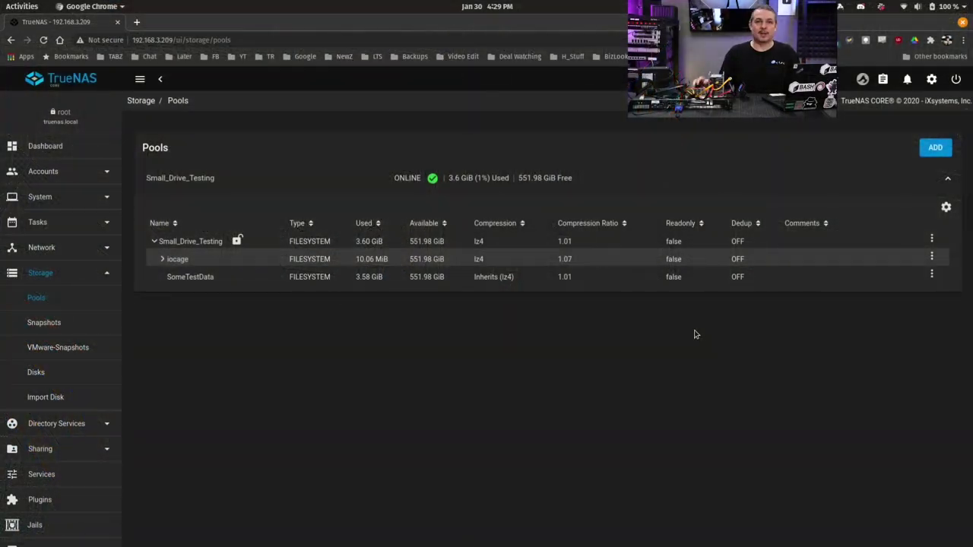
- Open Small_Drive_Testing's Pool Status and select the RAIDZ2 vdev and the ada4p2 disk
click(949, 209)
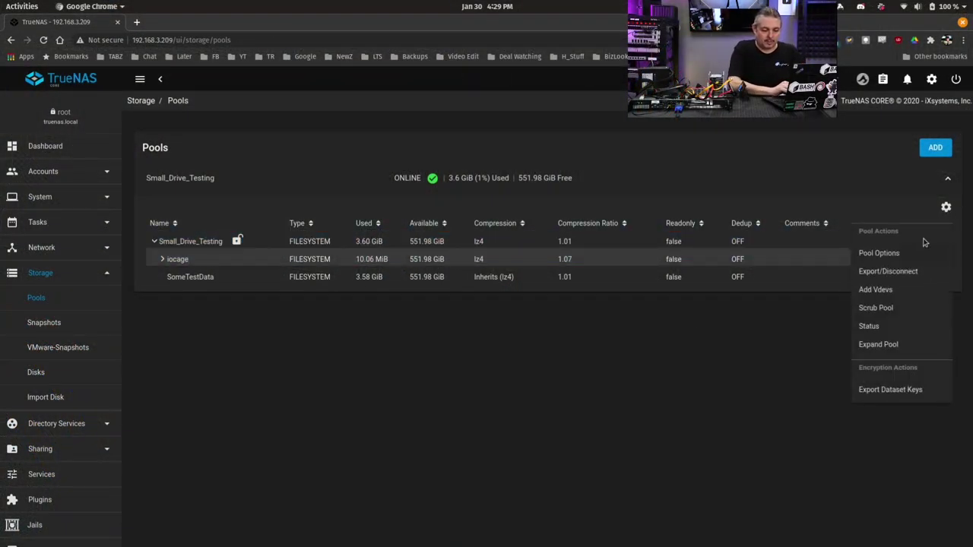
click(870, 326)
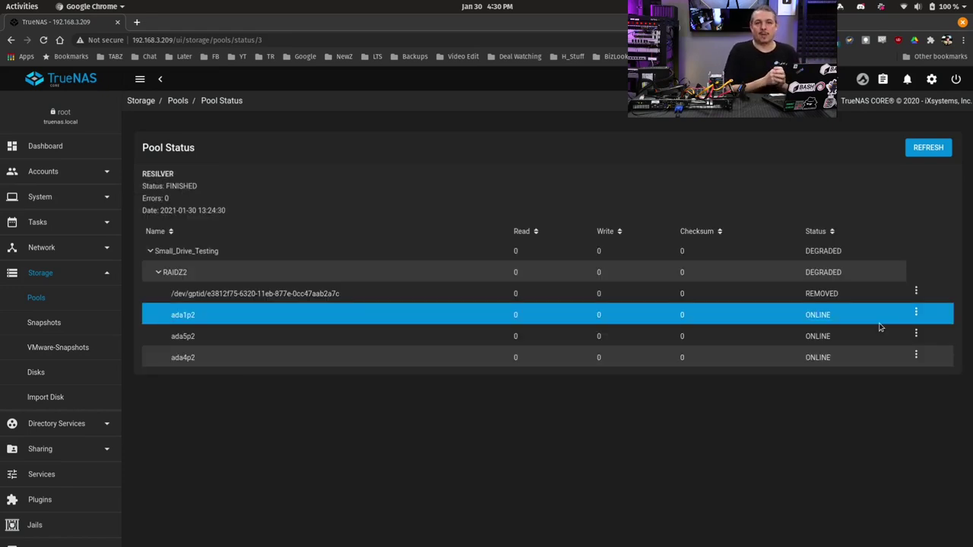
click(519, 262)
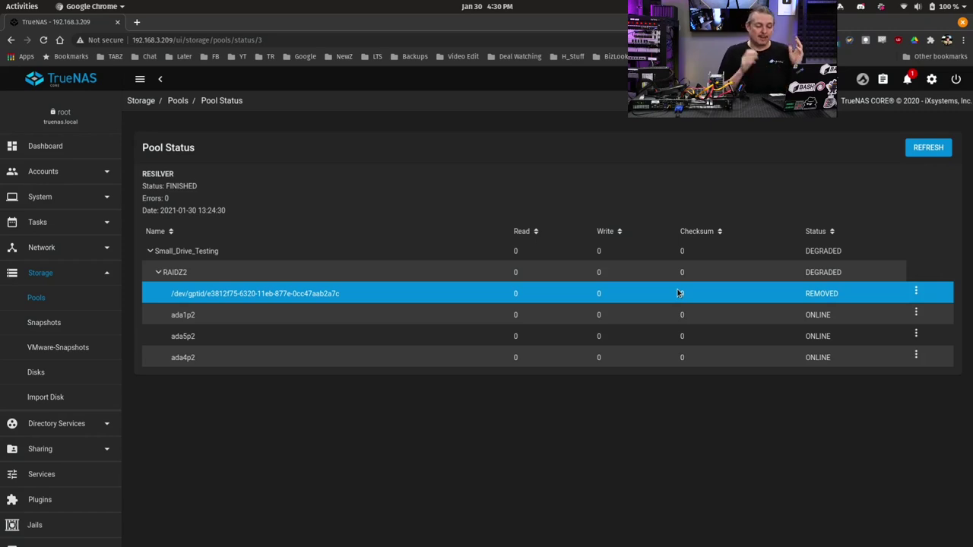
click(616, 353)
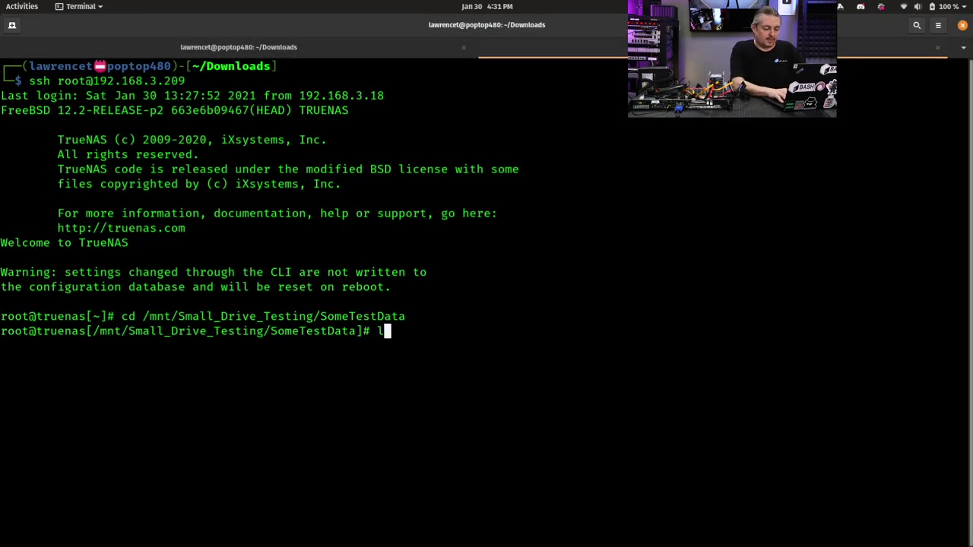
- List the SomeTestData dataset over SSH and delete its Cloning folder with rm -rf Cloning
text(ls)
key(Return)
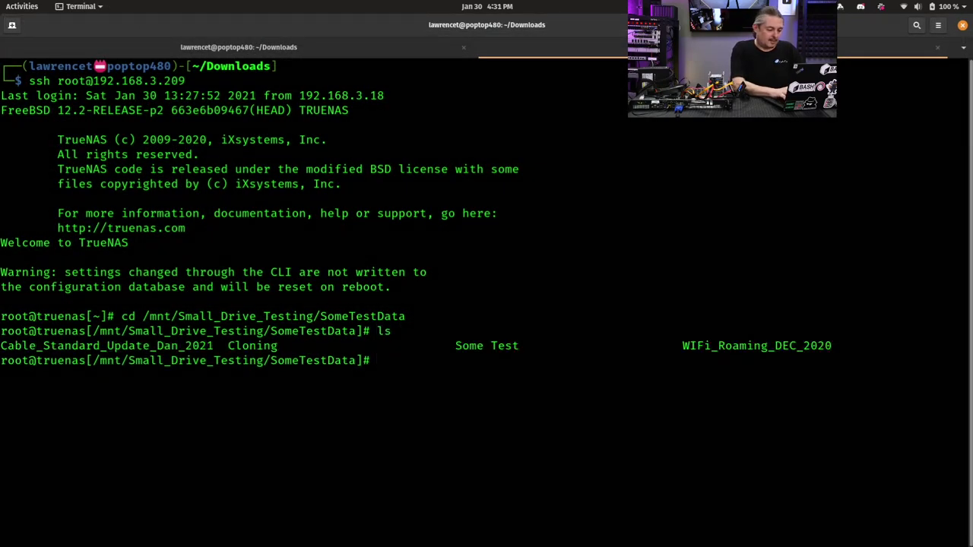
text(rm)
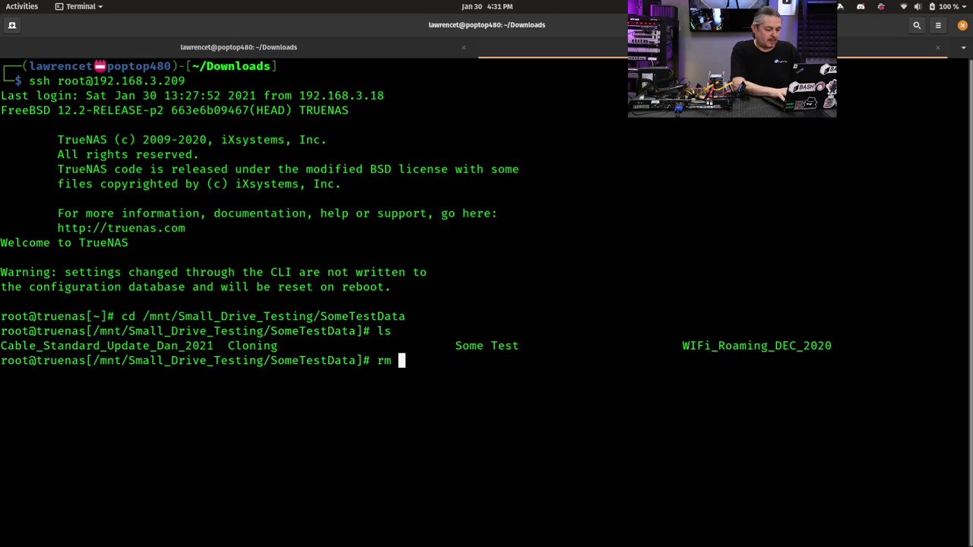
text( -rf Cl)
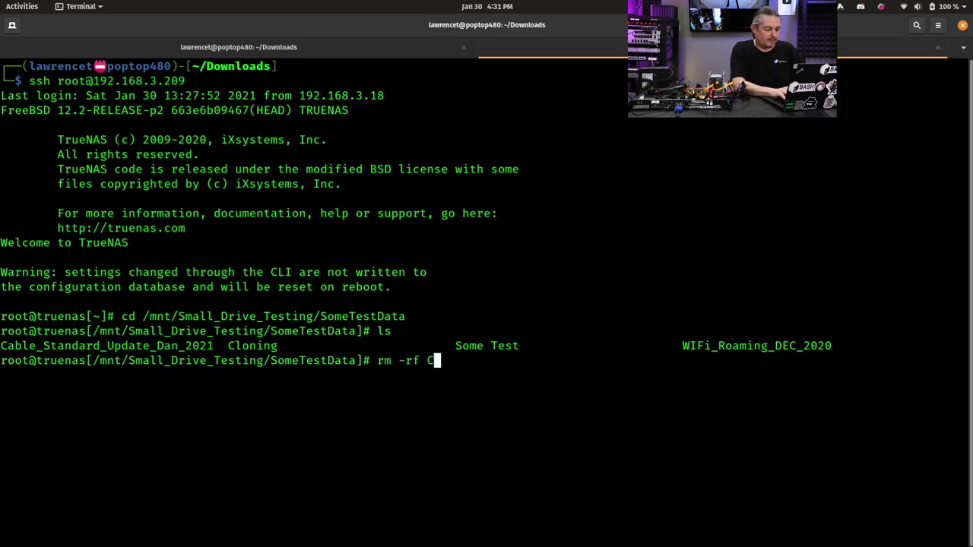
key(Tab)
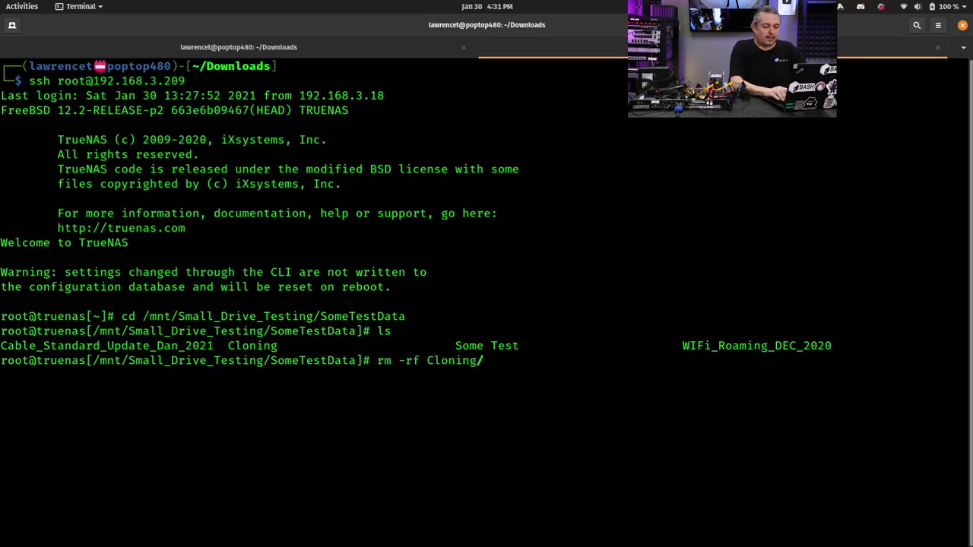
key(BackSpace)
key(Return)
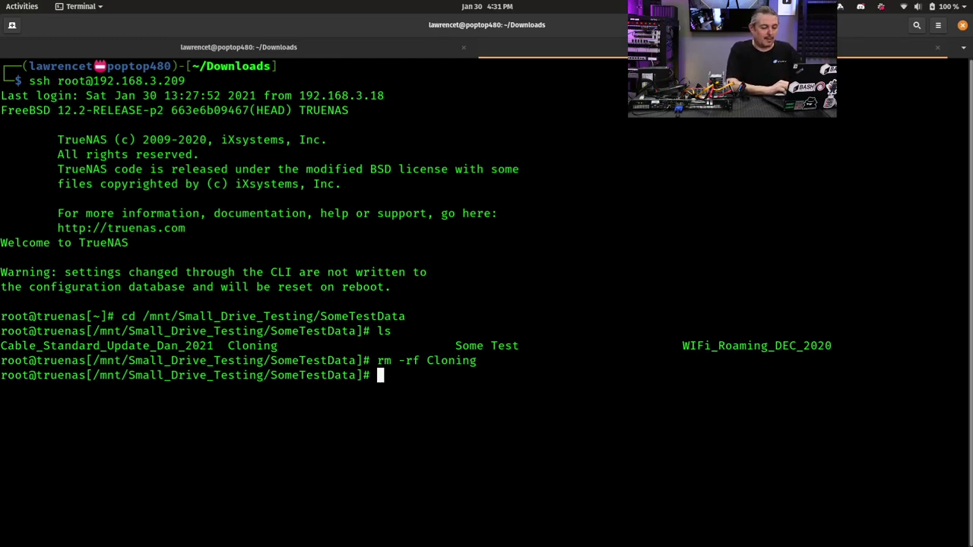
- Return to the browser's Pool Status to check ada0p2 has replaced the removed disk
key(alt+Tab)
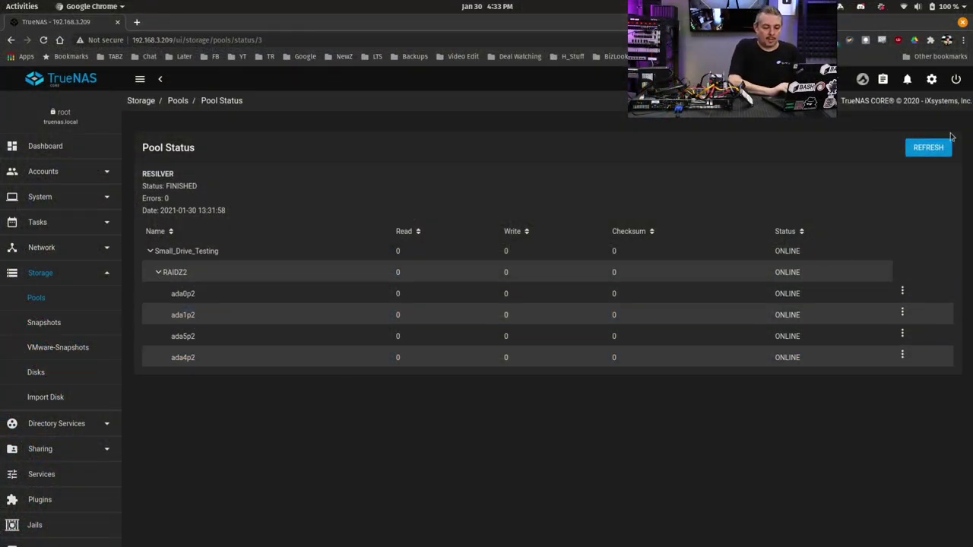
- Refresh Pool Status and show the REMOVED disk's Edit, Offline, Online and Replace actions
click(929, 149)
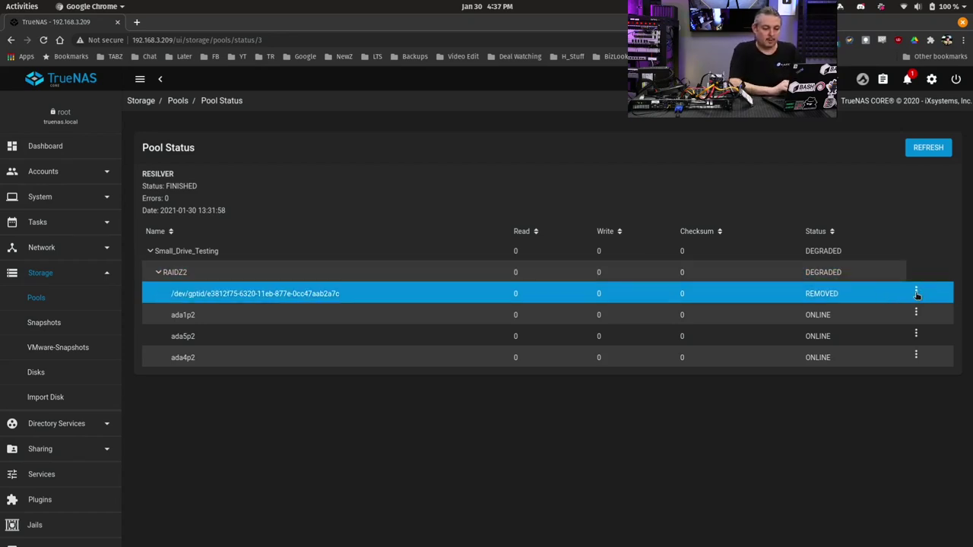
click(916, 292)
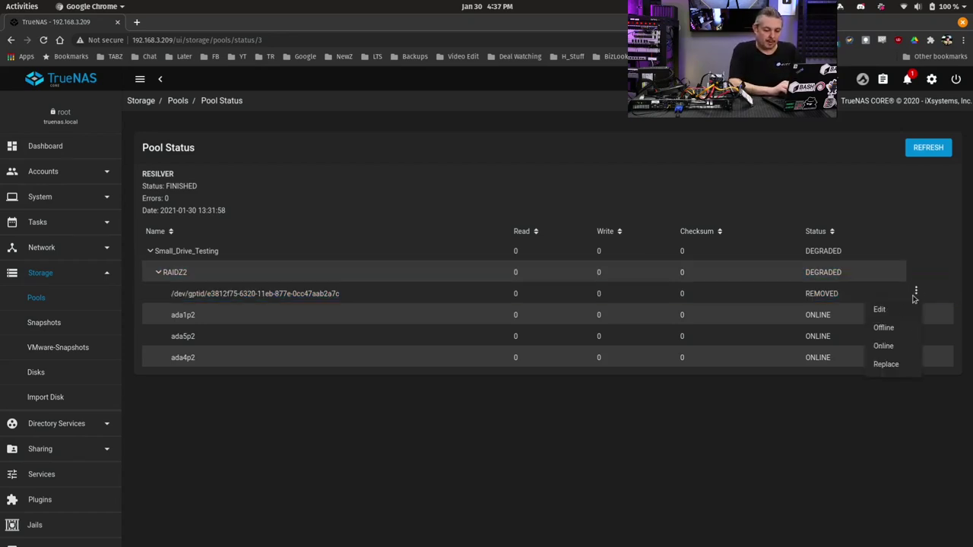
- Replace the removed disk with member disk ada0, with Force enabled
click(887, 365)
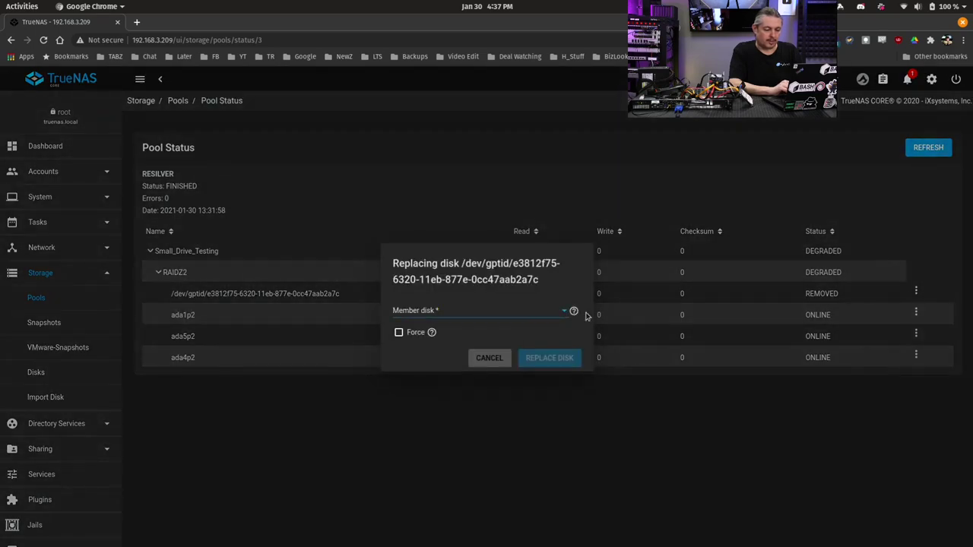
click(450, 312)
click(448, 313)
click(400, 334)
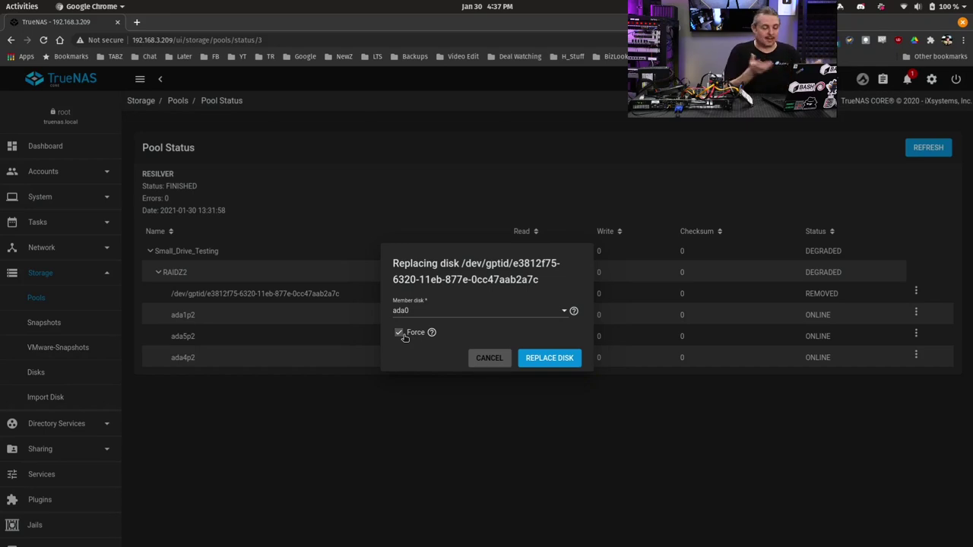
click(557, 358)
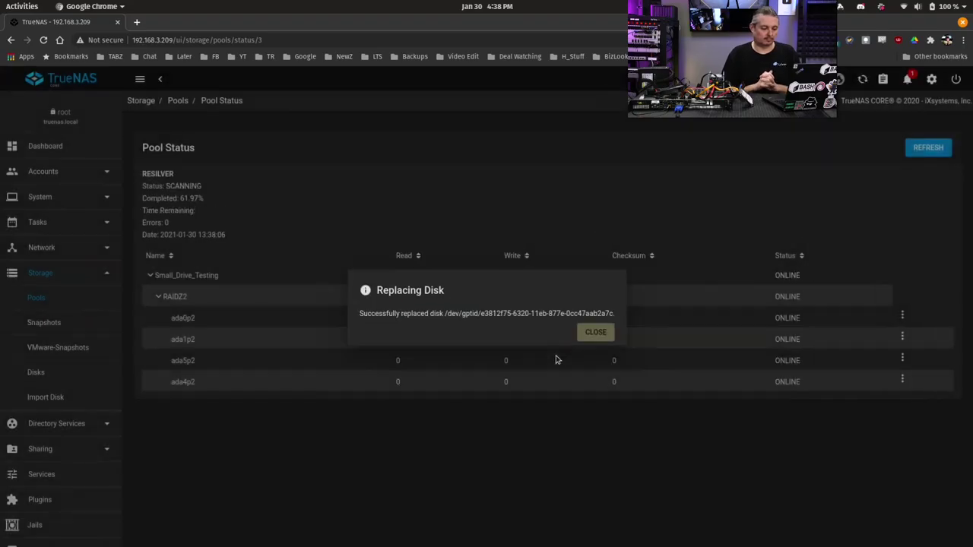
- Close the Replacing Disk confirmation and wait for the resilver to finish with 0 errors
click(599, 332)
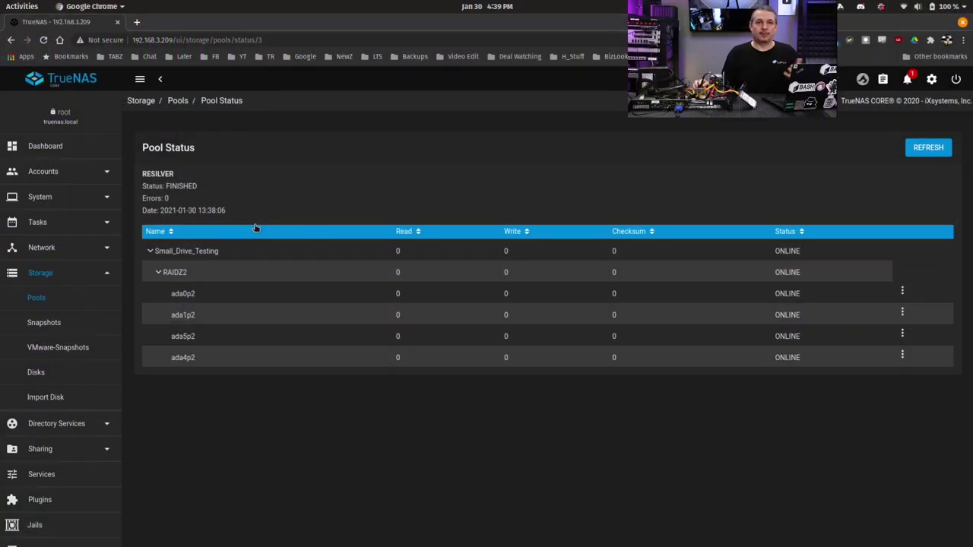
- Open Boot Pool Status from System > Boot
click(69, 199)
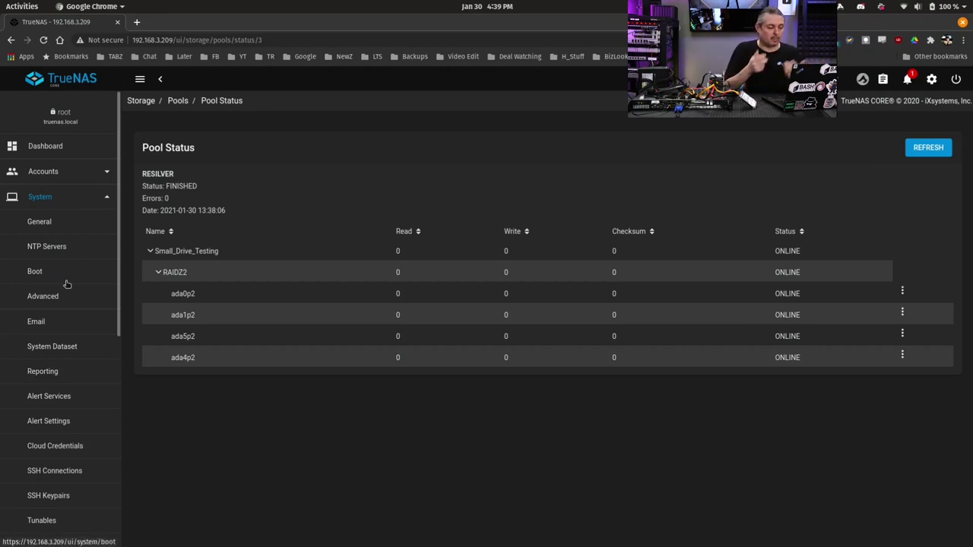
click(51, 271)
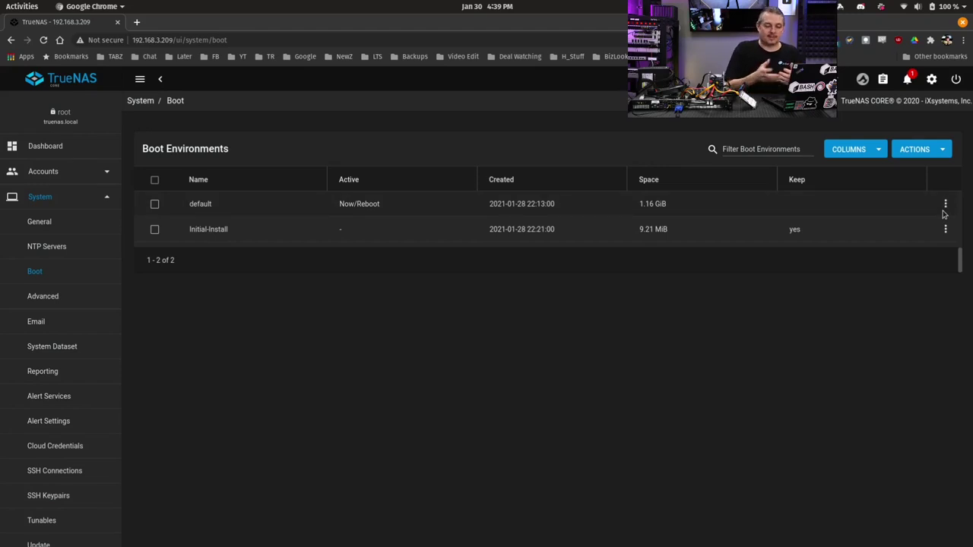
click(942, 153)
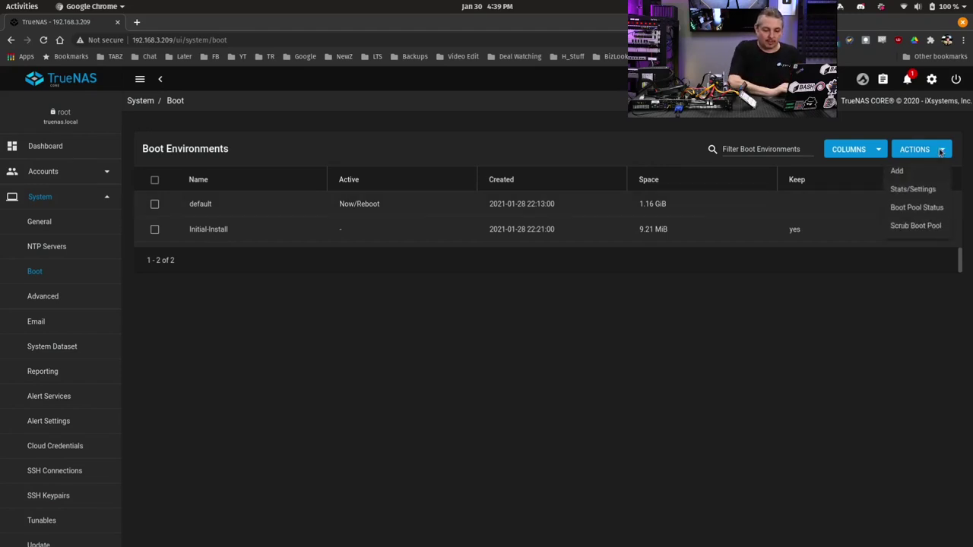
click(924, 211)
- Start replacing the second boot mirror disk; the member disk list is empty
click(922, 252)
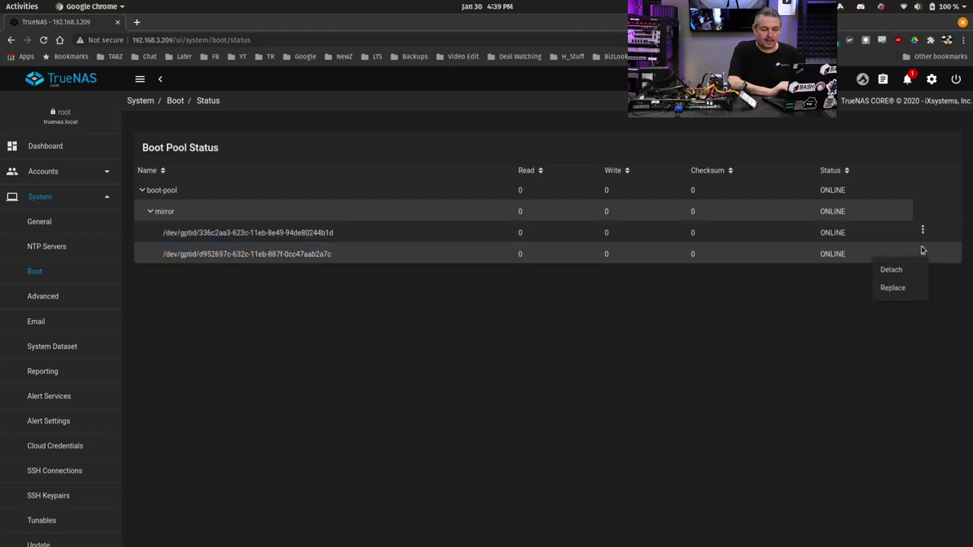
click(900, 291)
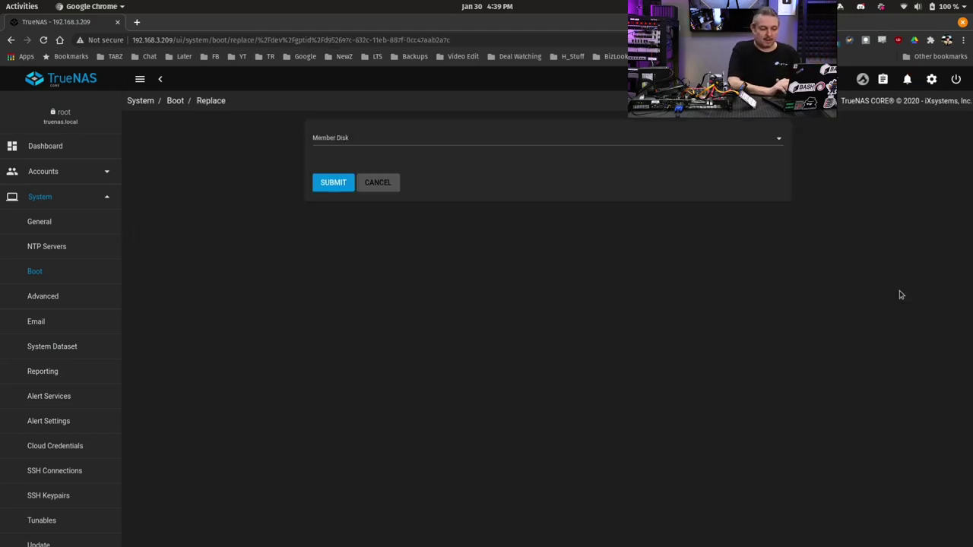
click(338, 147)
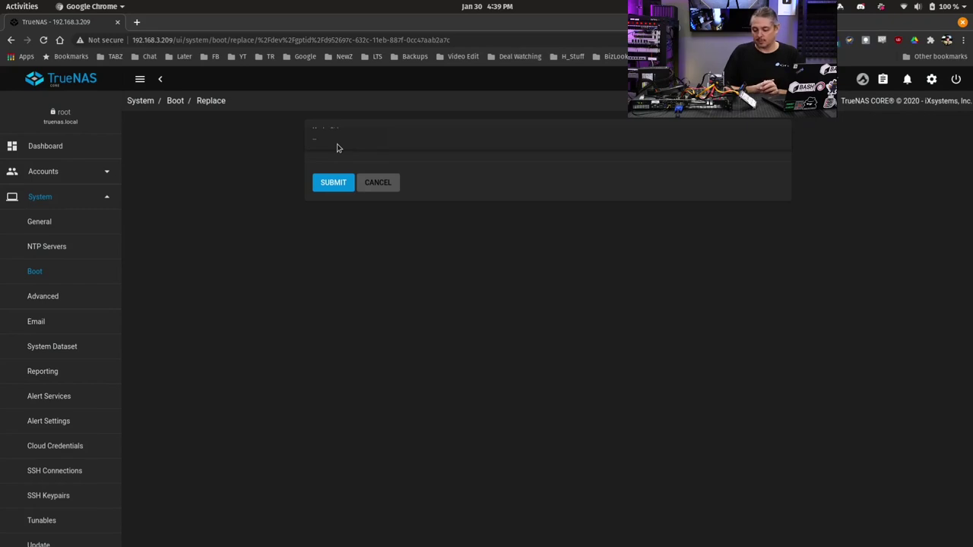
click(373, 186)
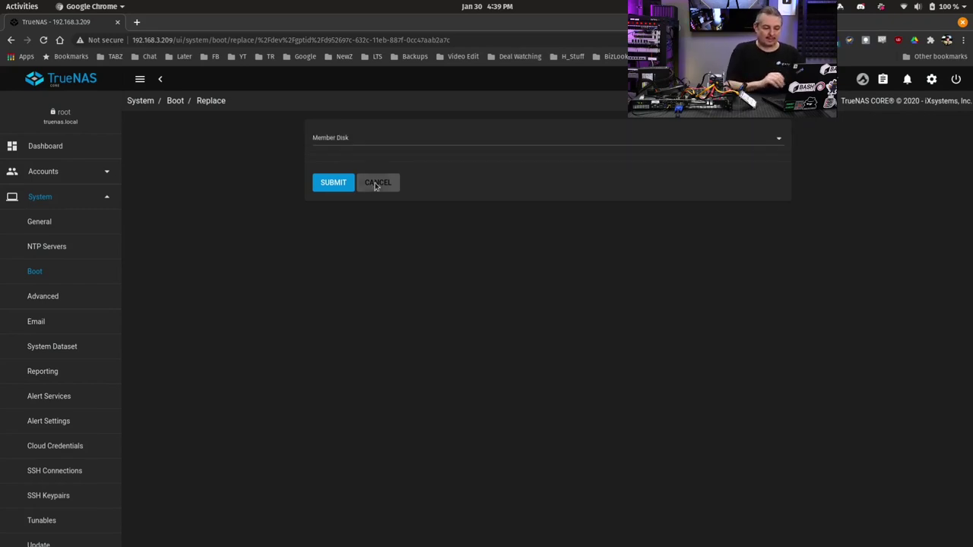
- Cancel the boot disk replacement to return to Boot Pool Status
click(374, 185)
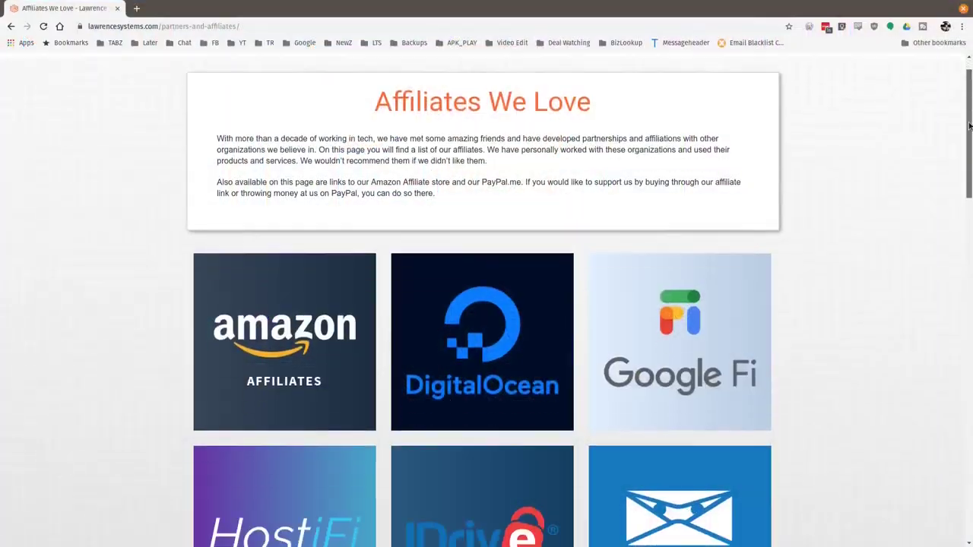
scroll(960, 208, down, 5)
scroll(960, 208, down, 5)
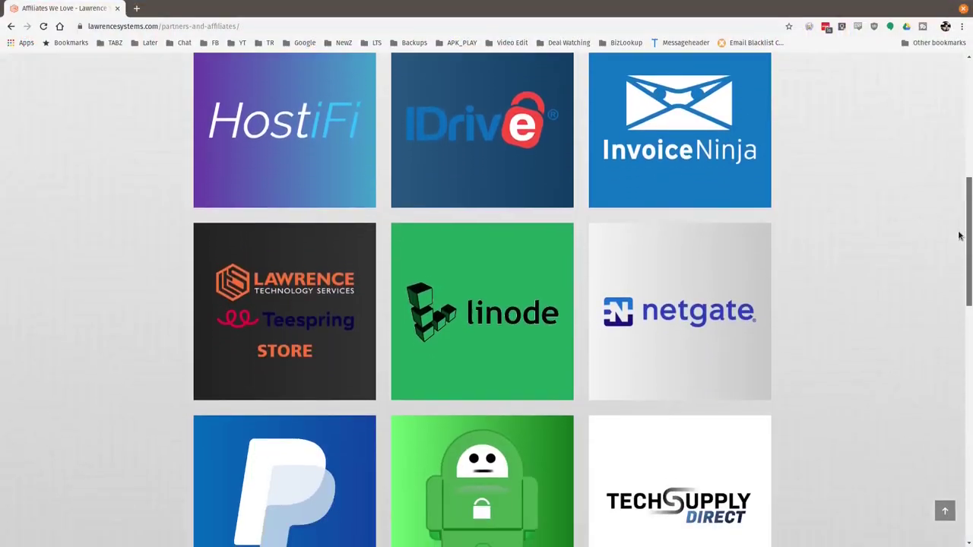